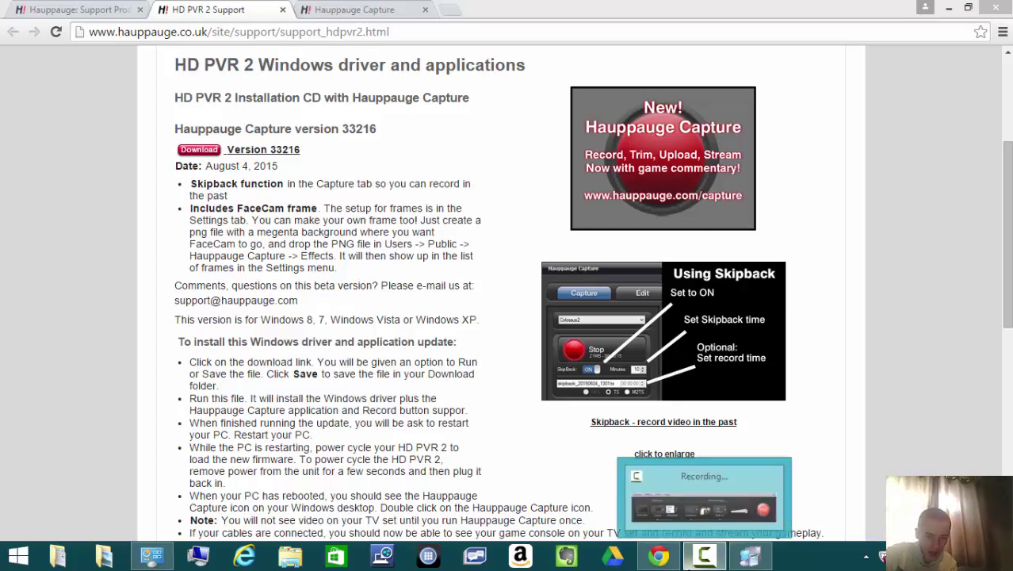
click(703, 558)
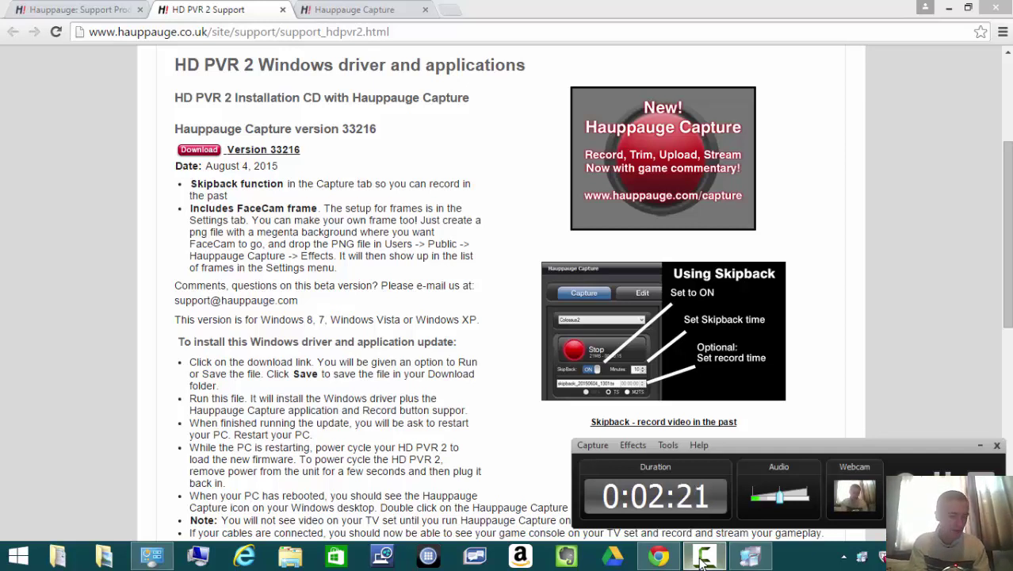
Step: Download the Hauppauge Capture version 33216 installer from the HD PVR 2 support page
click(703, 562)
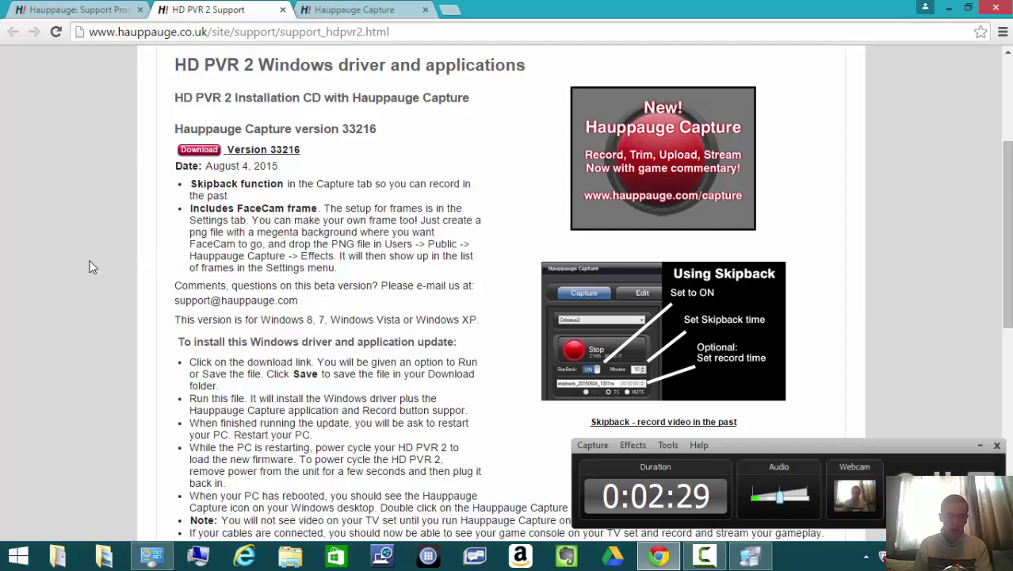
scroll(89, 267, up, 3)
scroll(90, 267, down, 1)
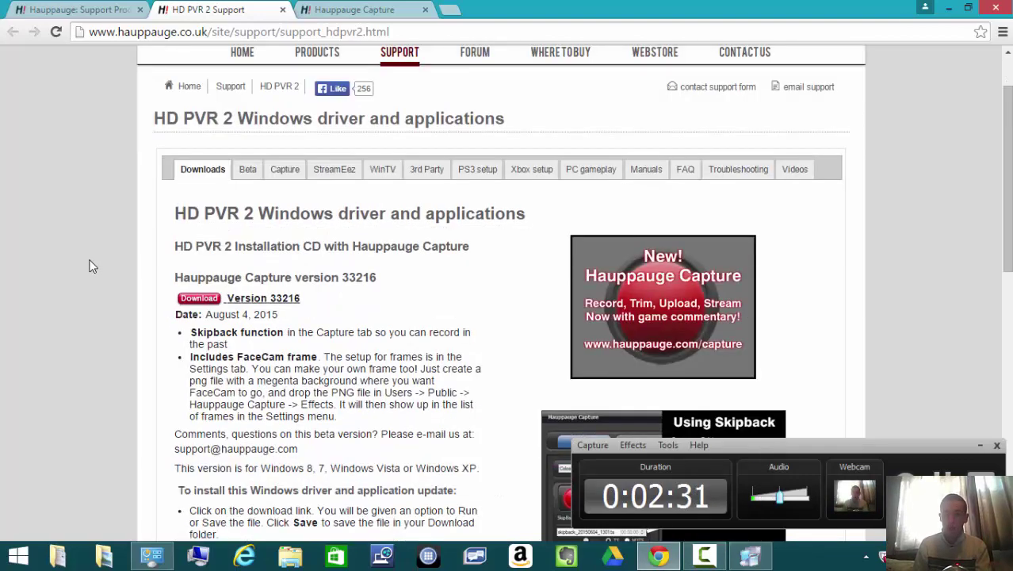
scroll(89, 267, down, 6)
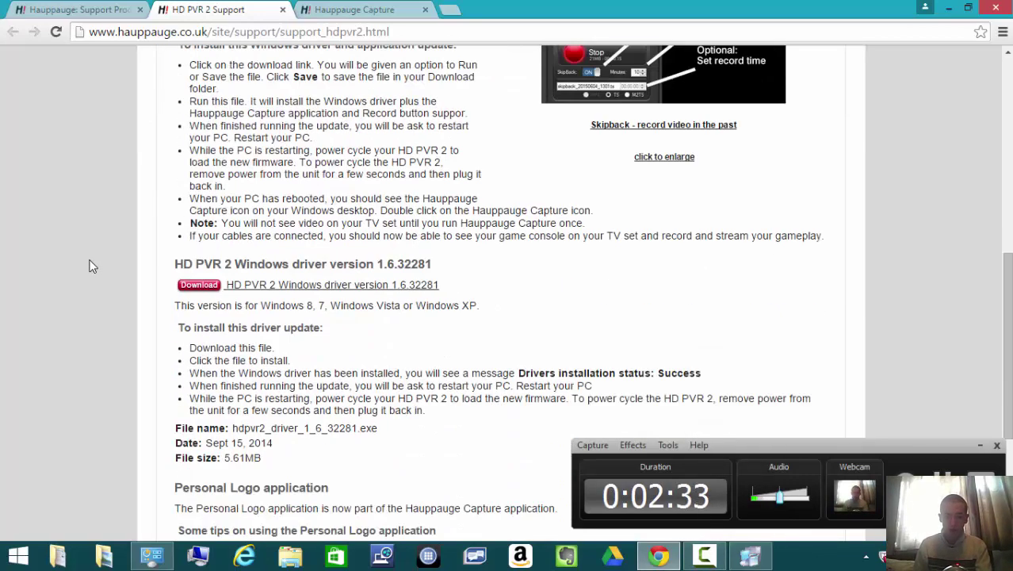
scroll(90, 268, up, 7)
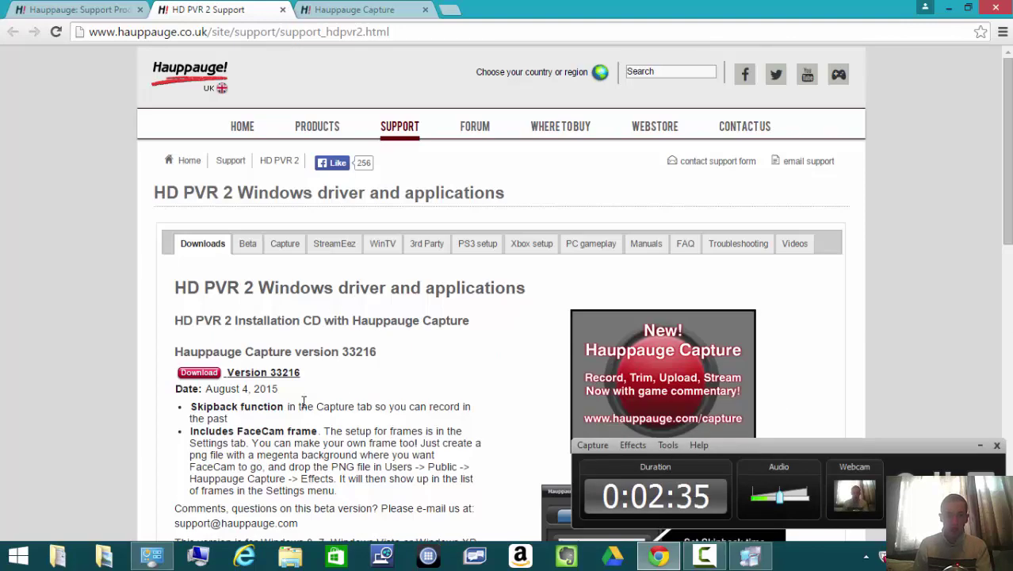
click(262, 376)
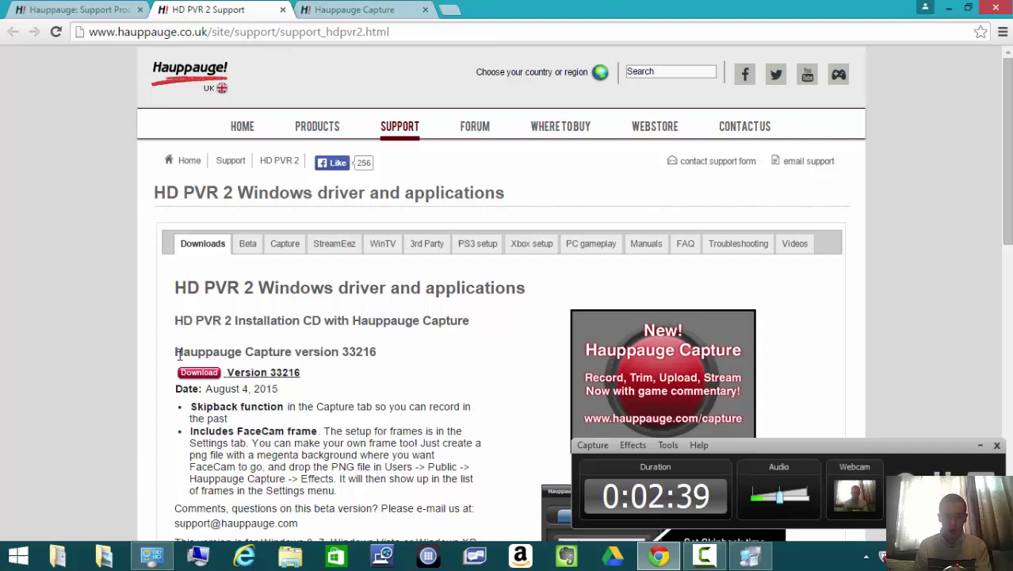
Step: Highlight the version 33216 and installation CD headings while the setup launches
drag(180, 353, 385, 351)
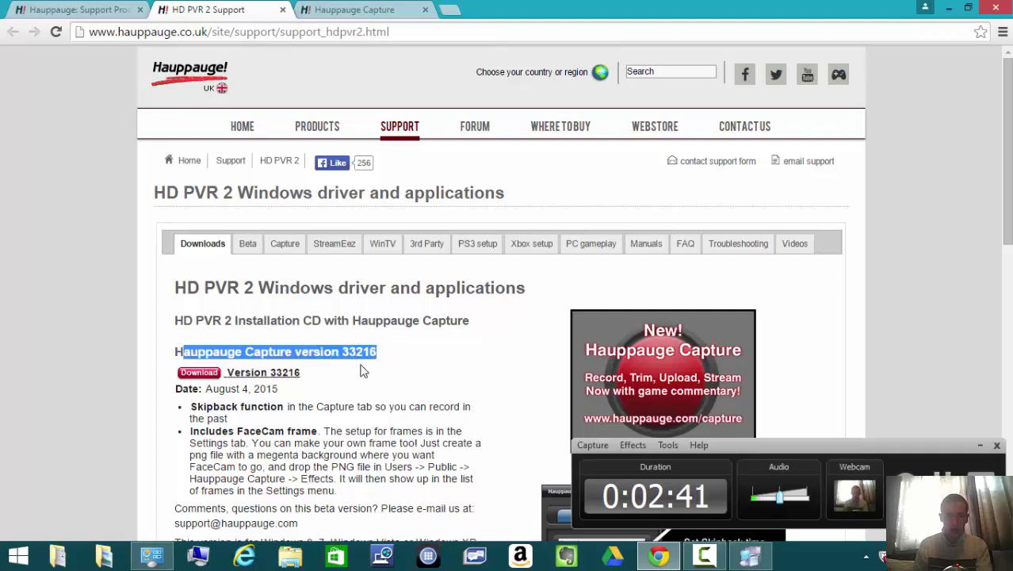
click(362, 371)
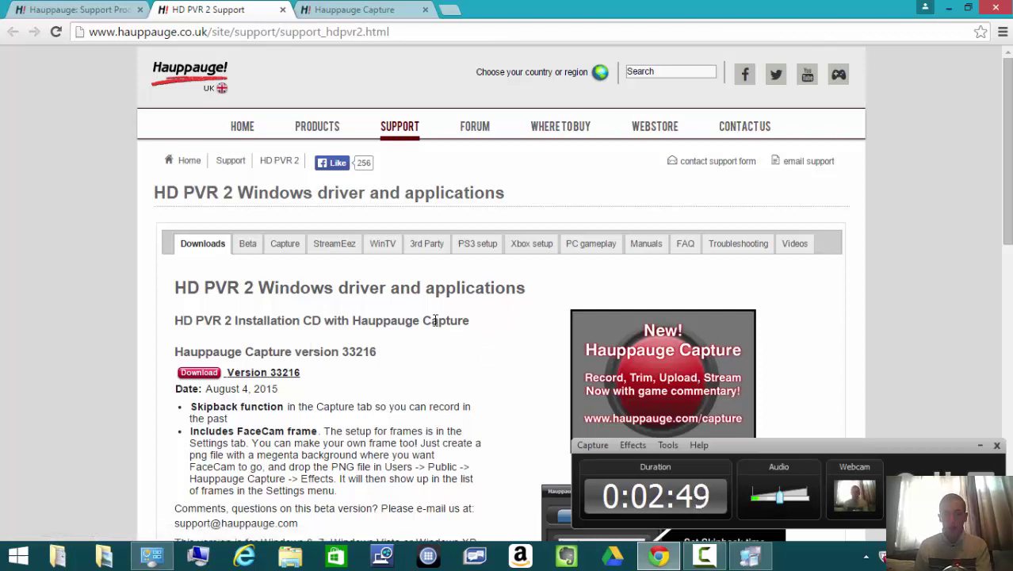
drag(469, 320, 176, 319)
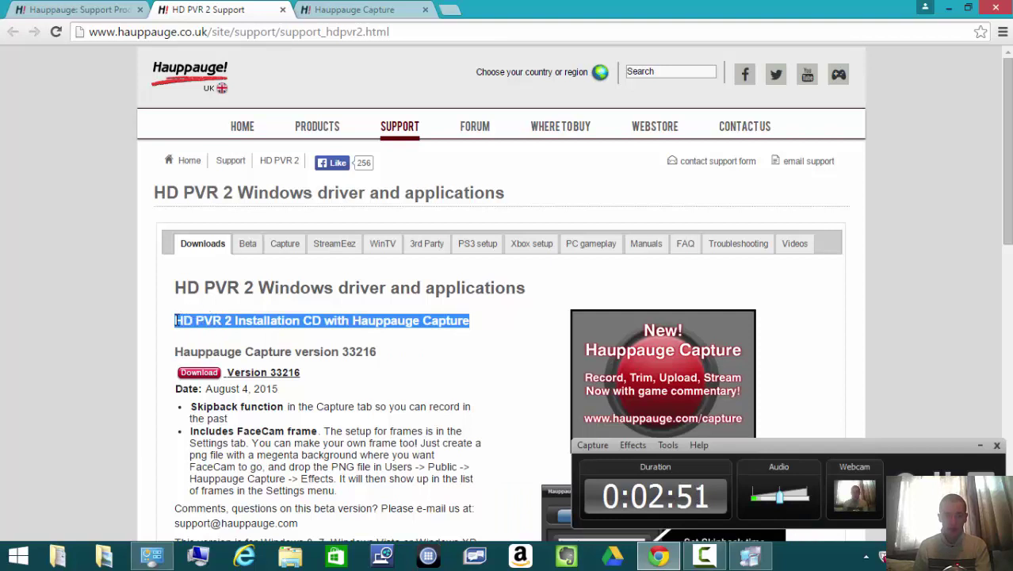
click(176, 331)
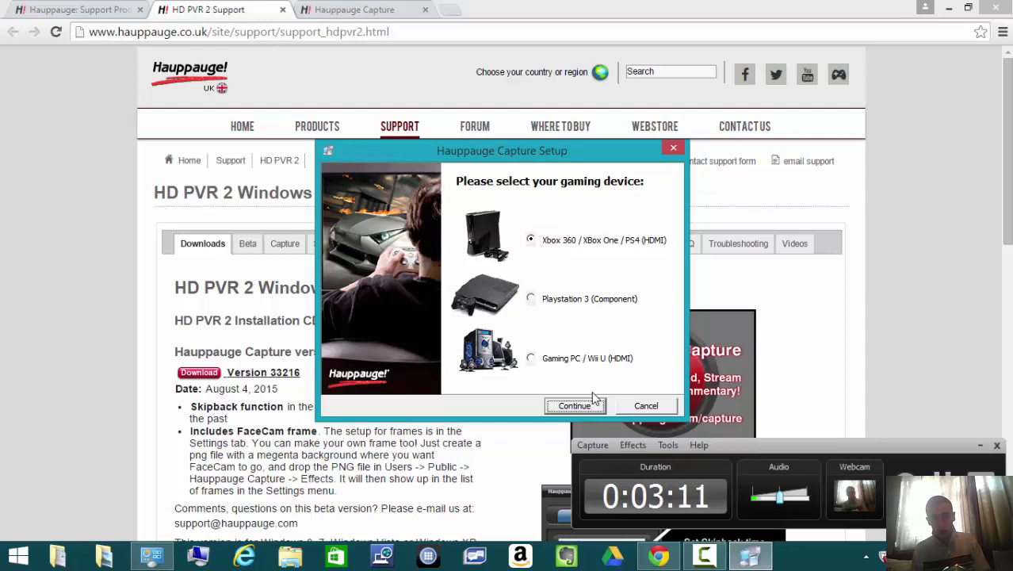
Step: Confirm the Xbox 360 / XBox One / PS4 (HDMI) device, continue through setup and choose Reboot Later
click(592, 405)
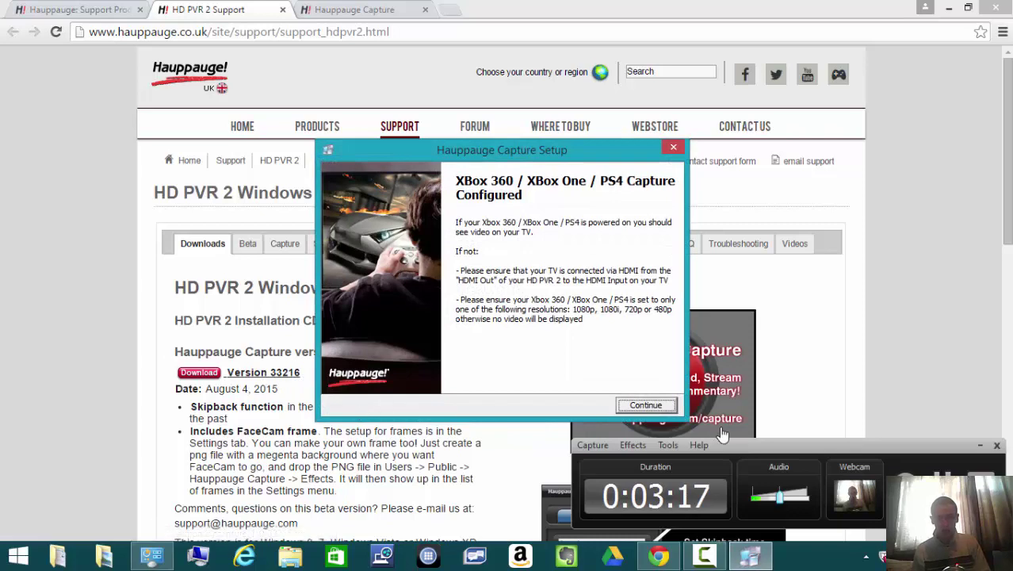
click(623, 407)
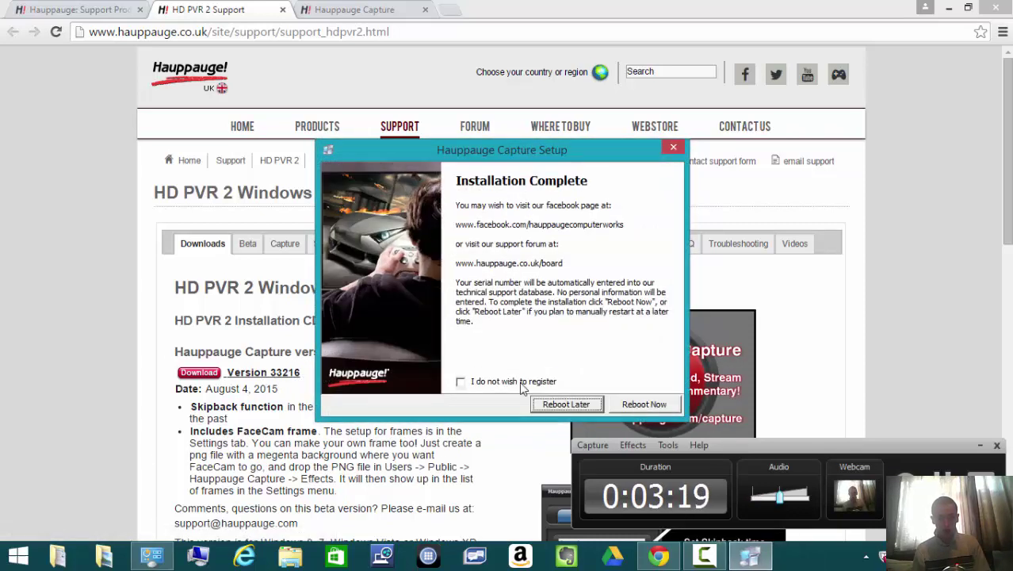
click(566, 403)
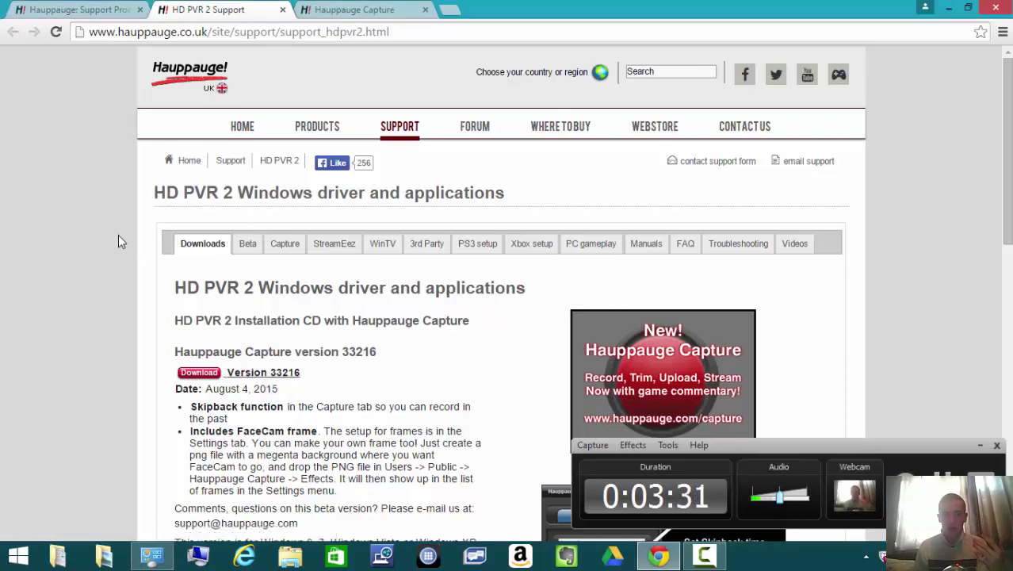
Step: Download hdpvr2_driver_1_6_32281.exe, the HD PVR 2 driver 1.6.32281, set to open when finished
scroll(157, 332, down, 5)
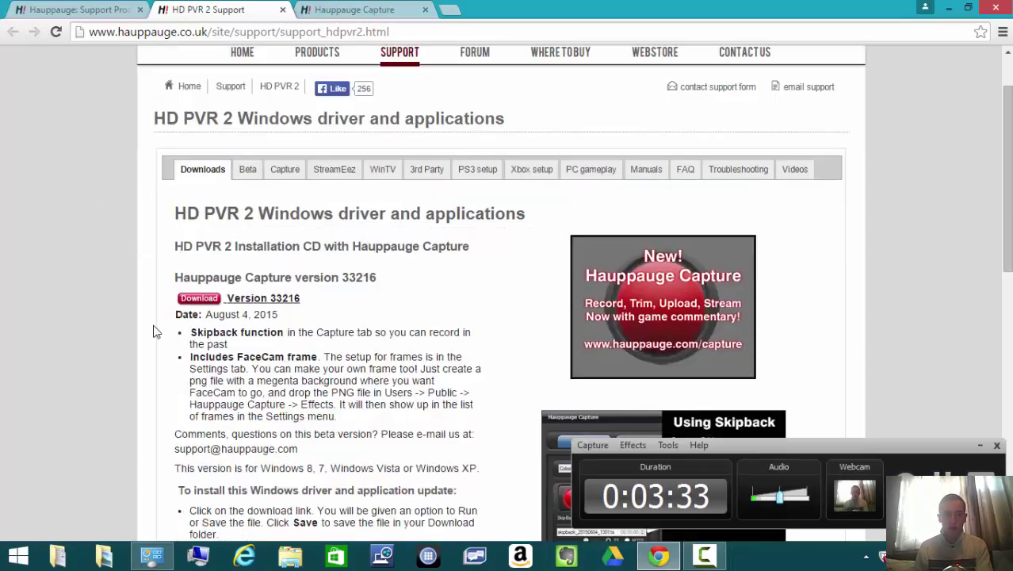
scroll(157, 332, down, 1)
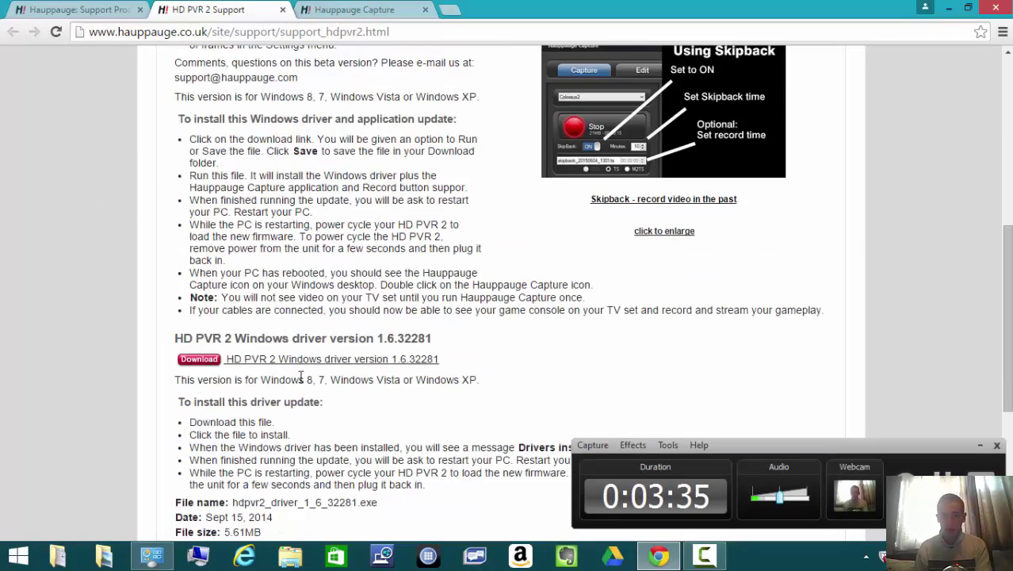
drag(464, 344, 222, 334)
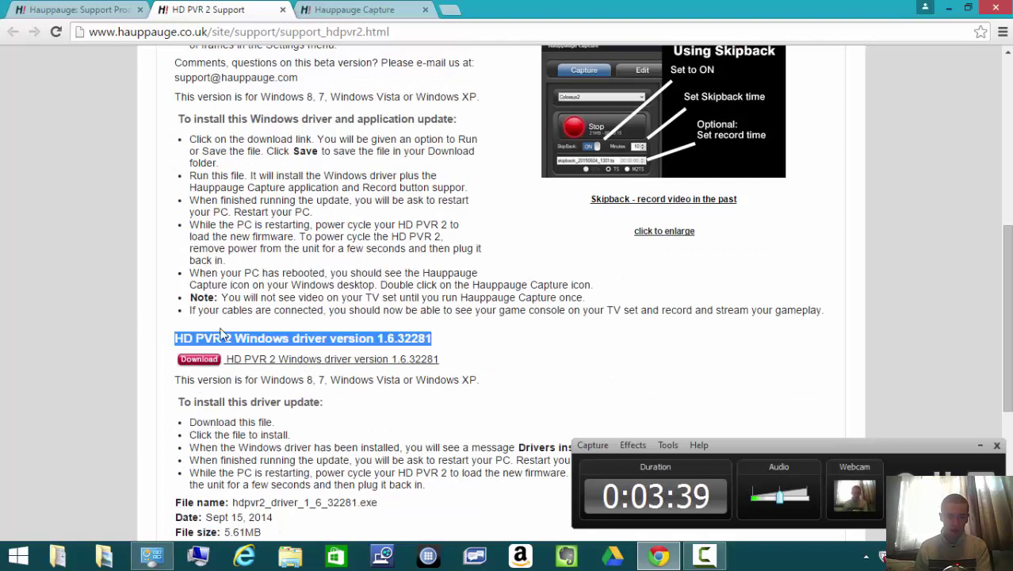
click(269, 366)
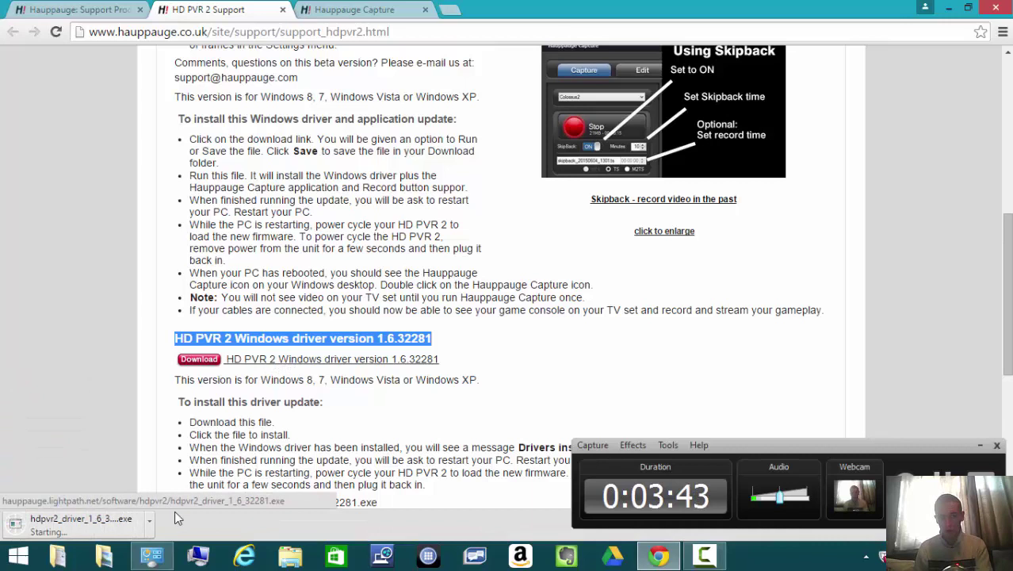
click(95, 524)
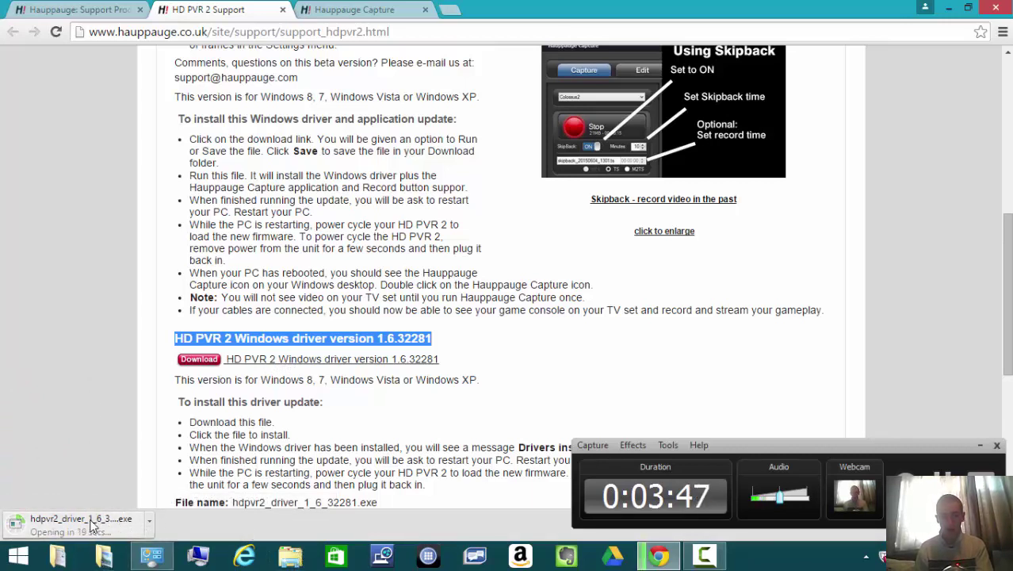
Step: Clear the page highlight as the 1.6.32281 driver installer's welcome screen opens
click(23, 420)
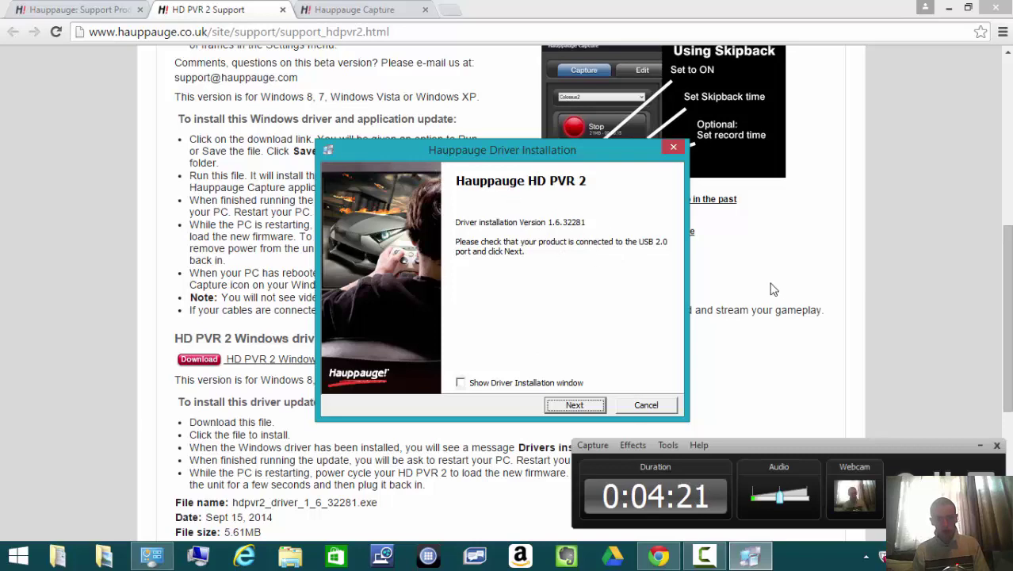
Step: Minimize Chrome and launch Hauppauge Capture from the desktop to view the Xbox One feed
click(933, 318)
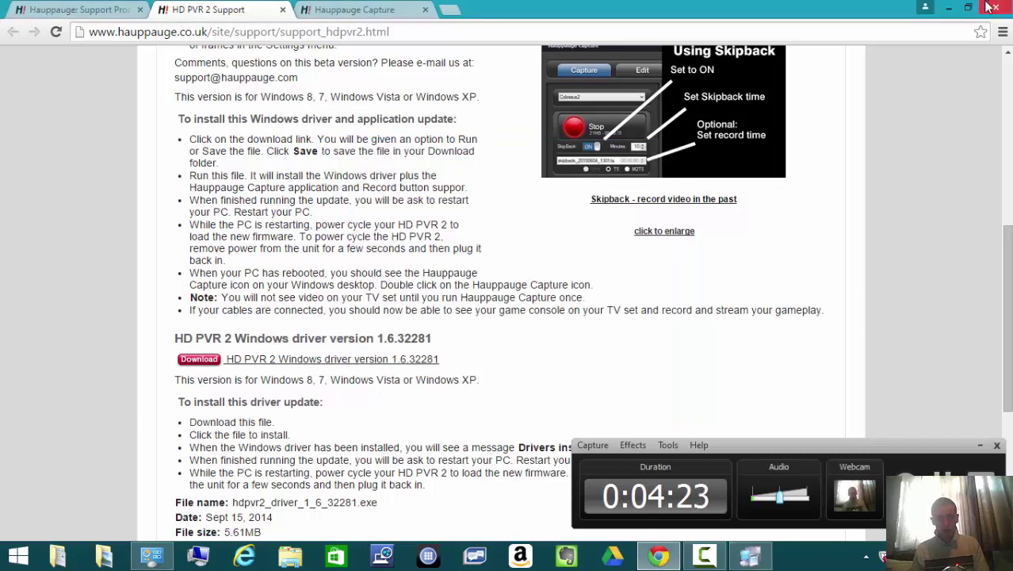
click(948, 7)
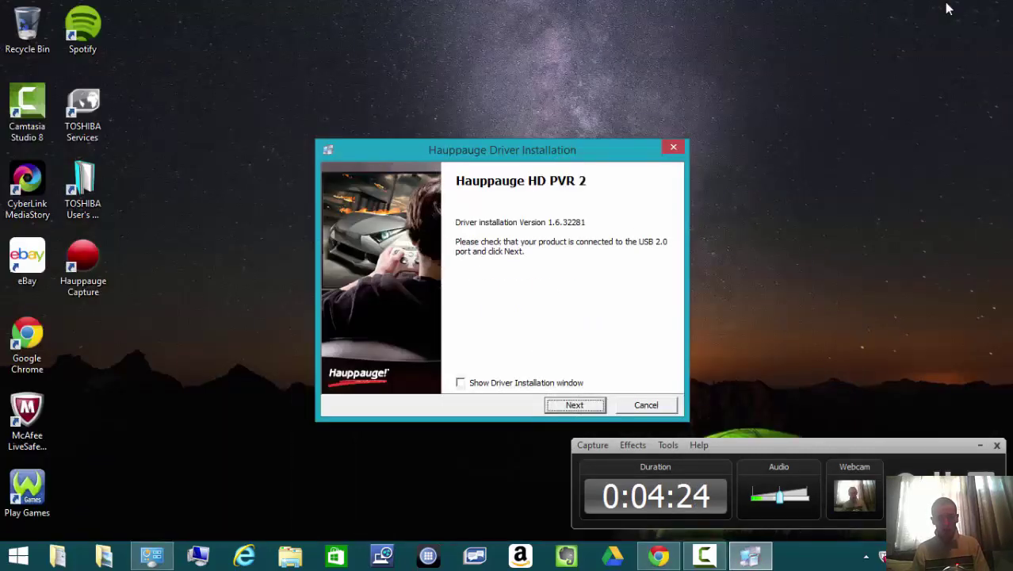
double_click(81, 262)
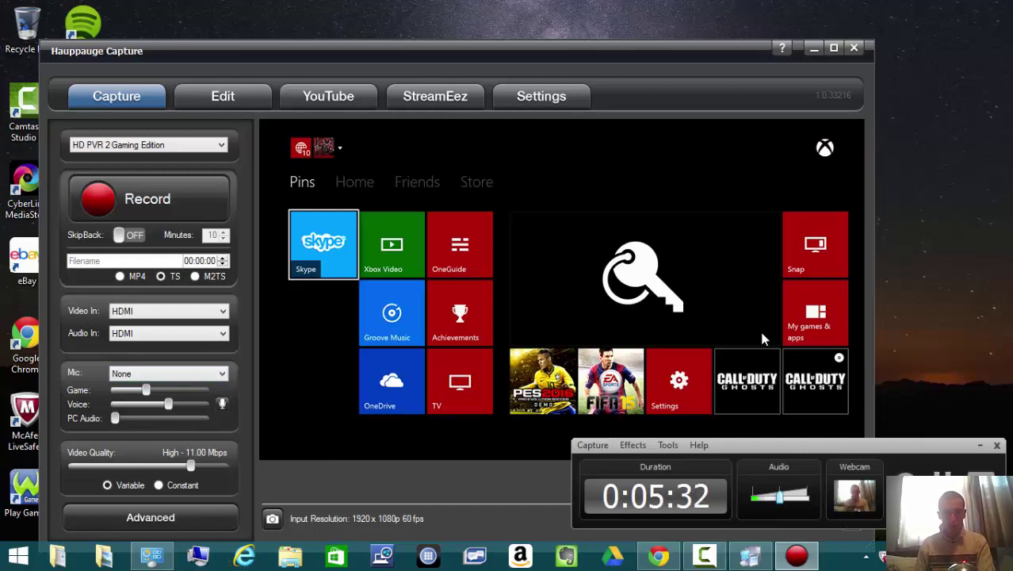
Step: Close Hauppauge Capture and install driver 1.6.32281 with the installation window and details shown
click(854, 50)
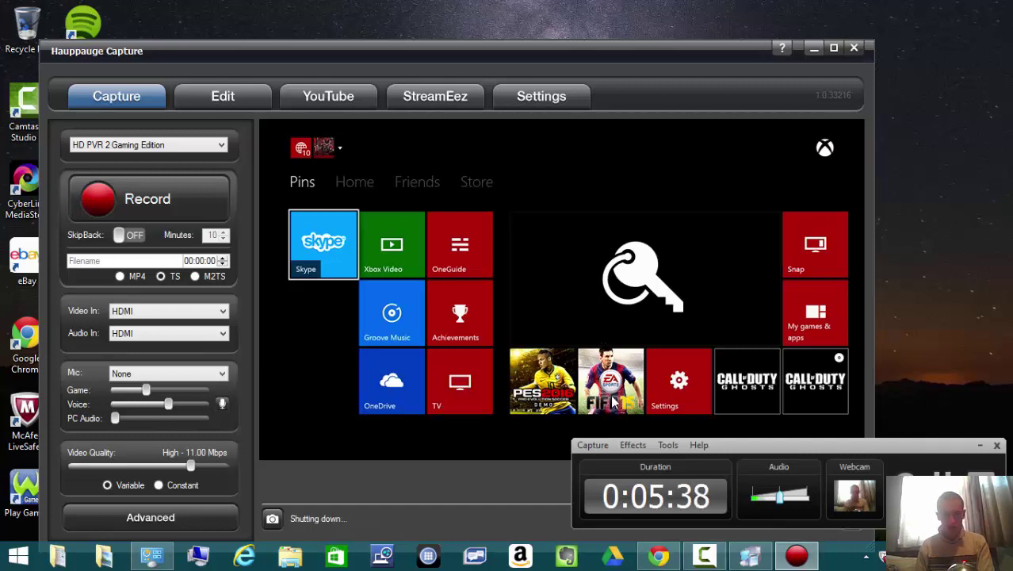
click(750, 559)
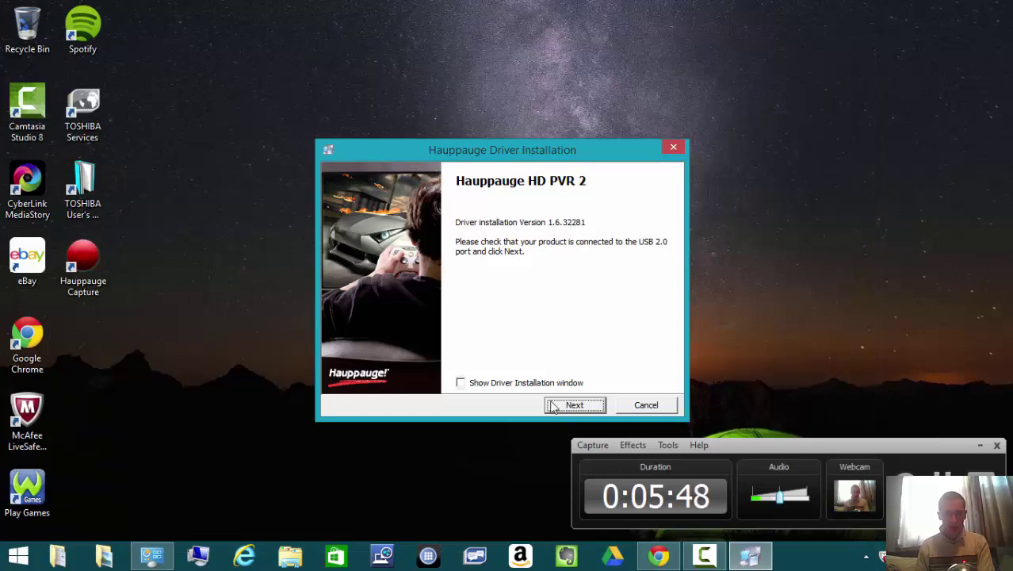
click(461, 383)
click(575, 405)
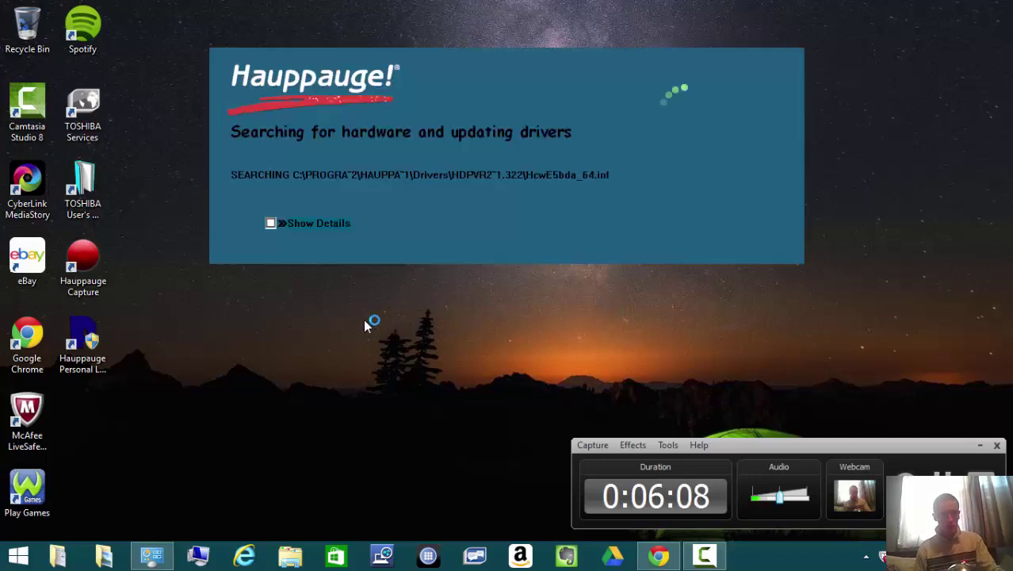
click(273, 223)
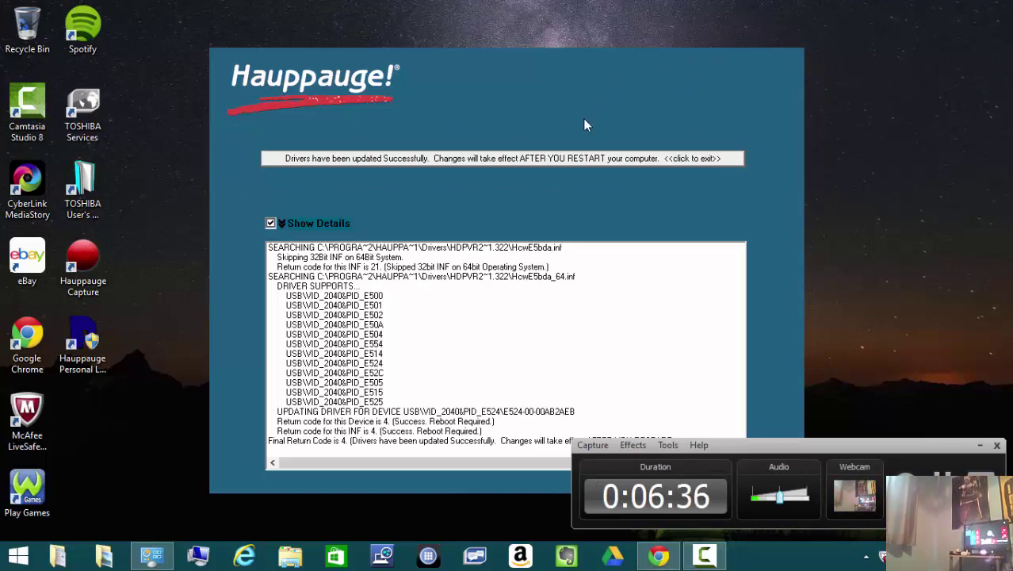
Step: Dismiss the drivers-updated success message and choose Reboot Later
click(673, 160)
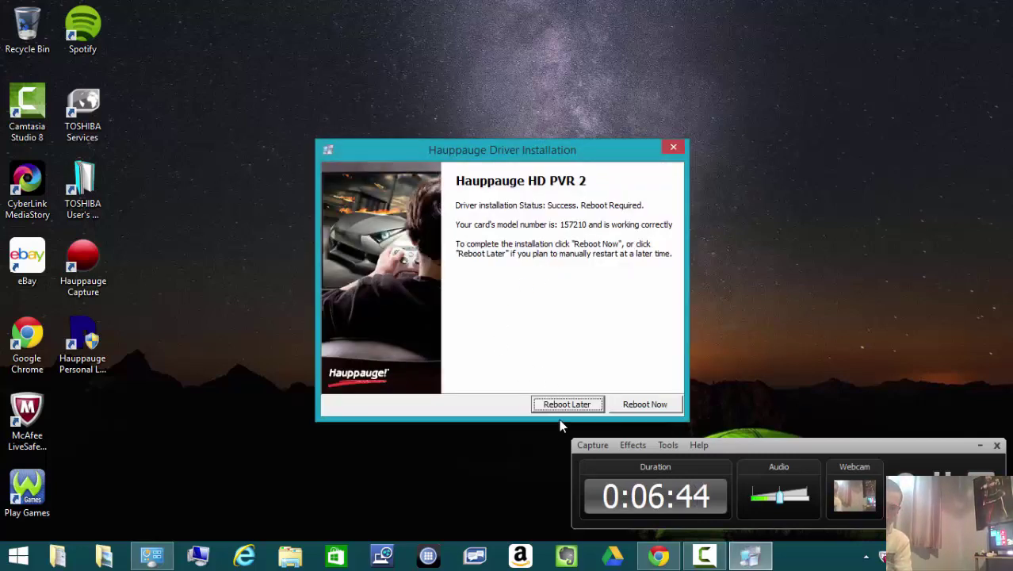
click(566, 404)
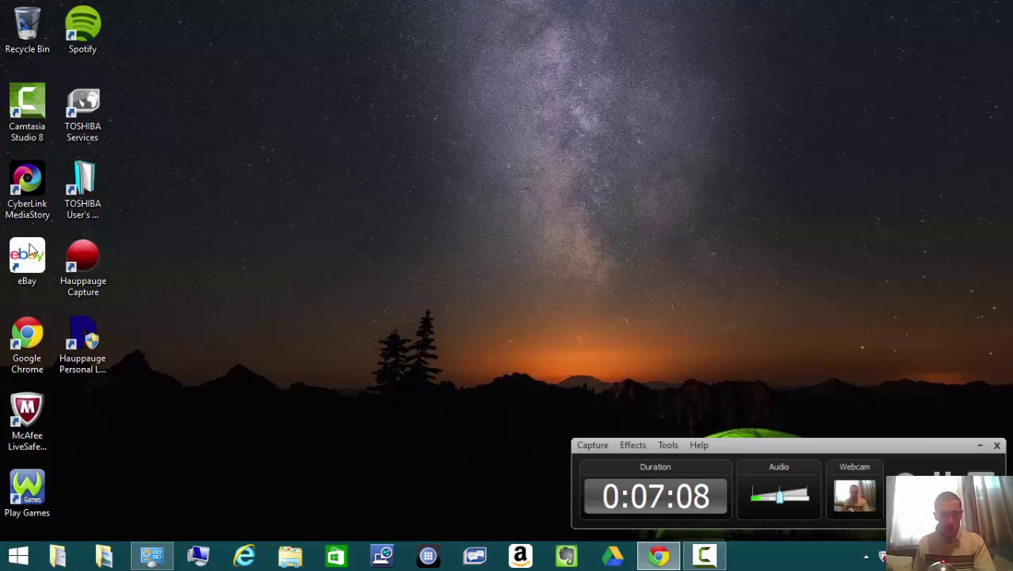
double_click(70, 264)
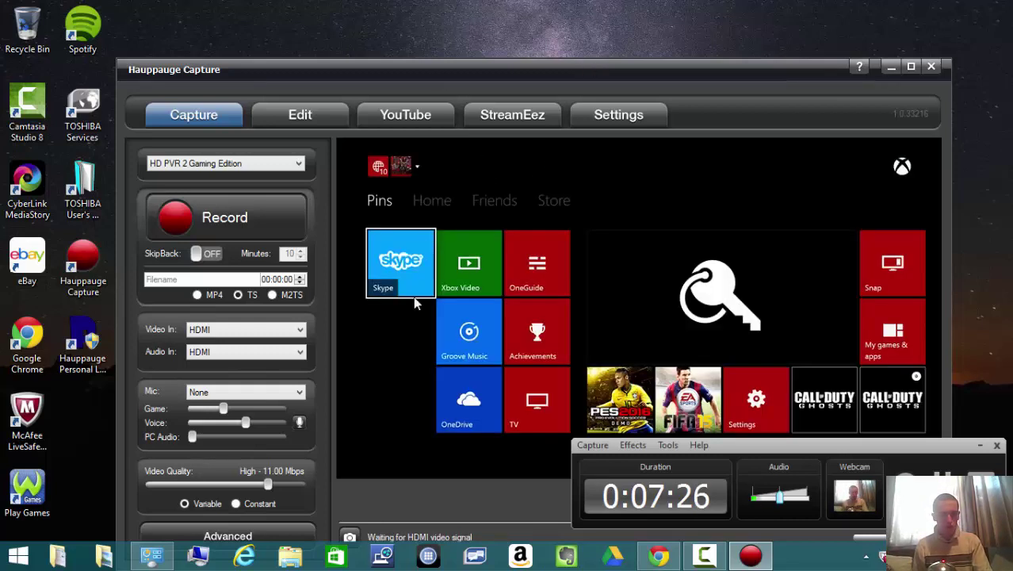
drag(565, 66, 571, 17)
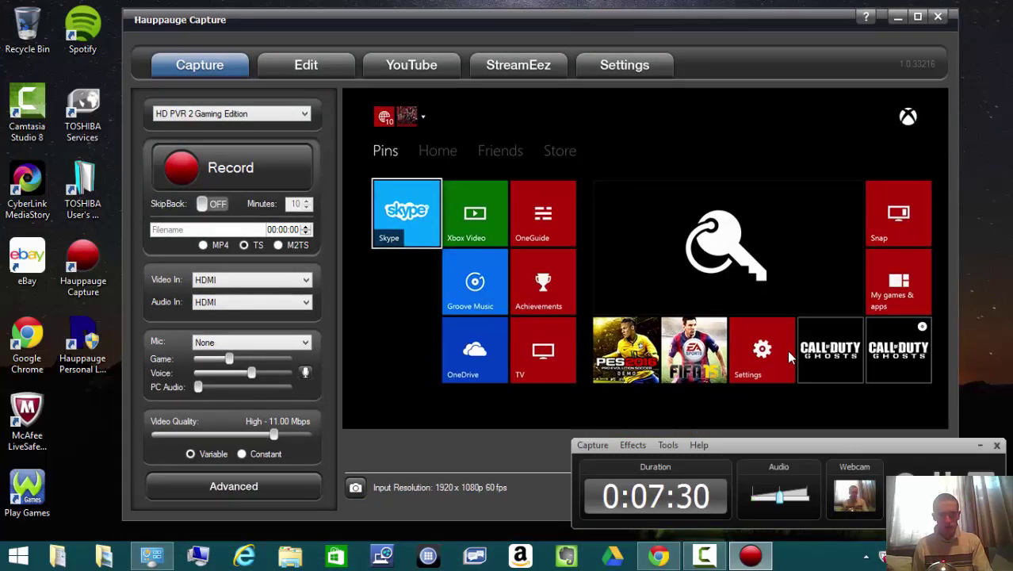
key(F10)
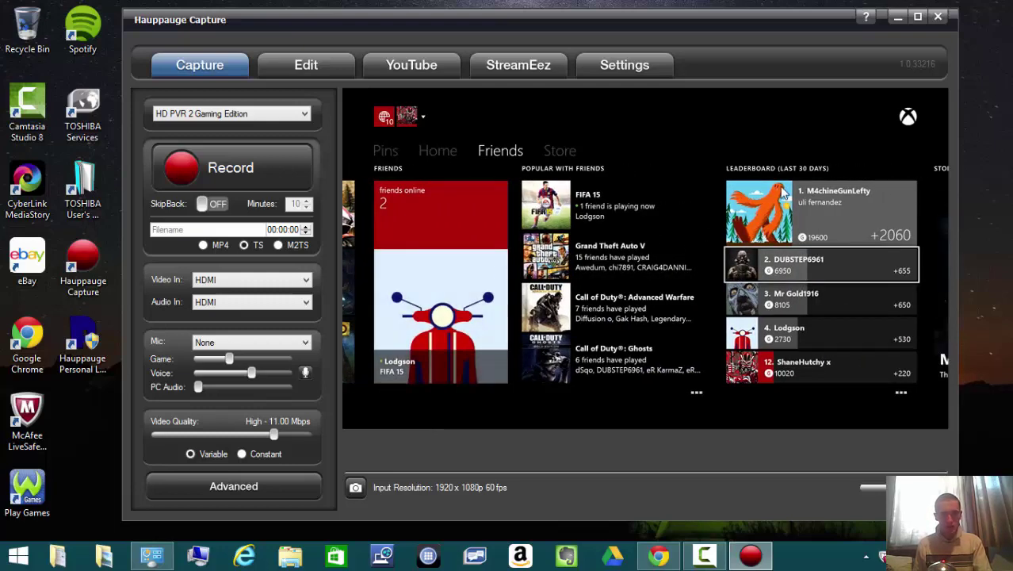
click(936, 18)
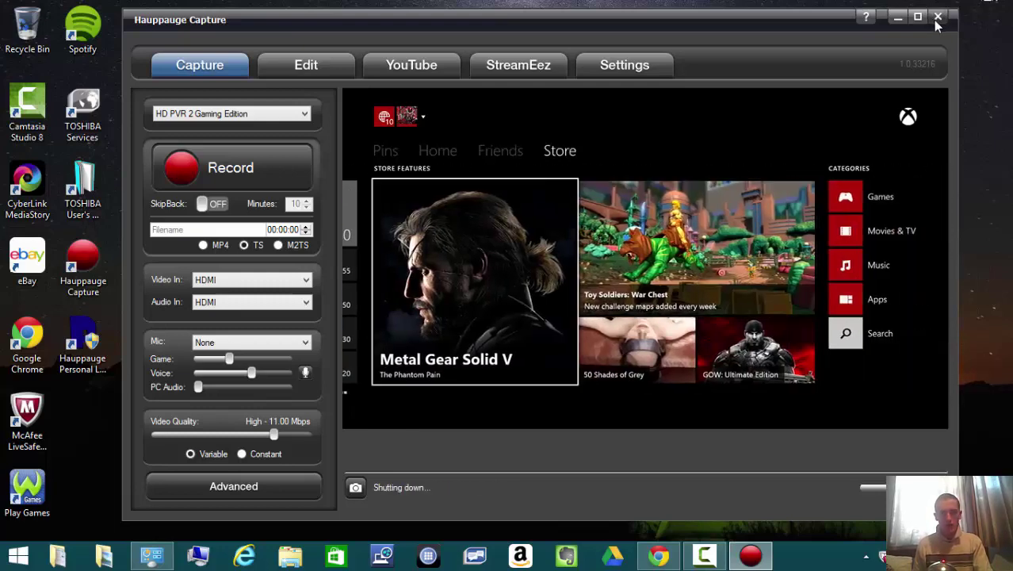
click(704, 555)
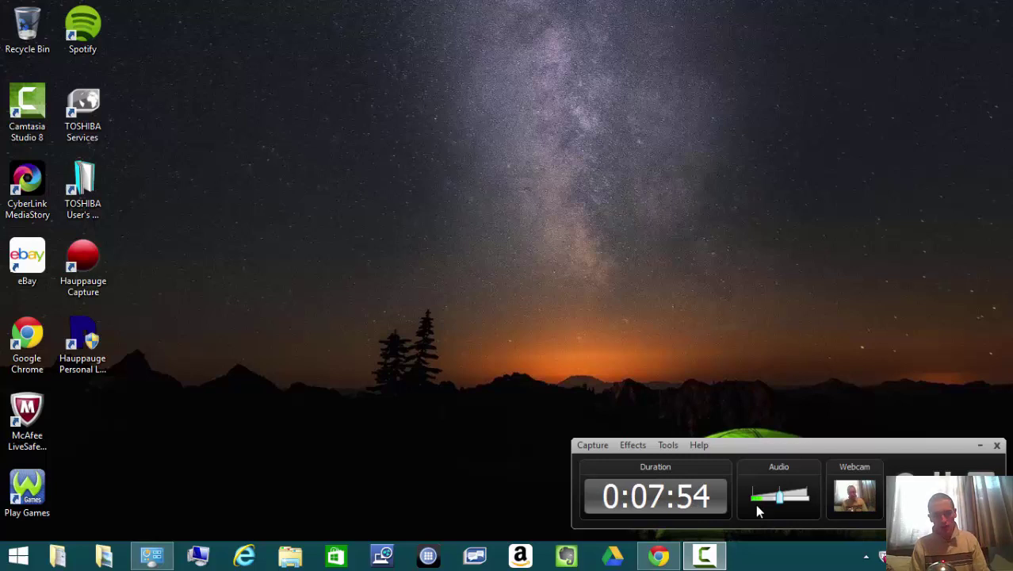
Step: Return to the HD PVR 2 support page, scroll to the top and show its Beta section
click(658, 555)
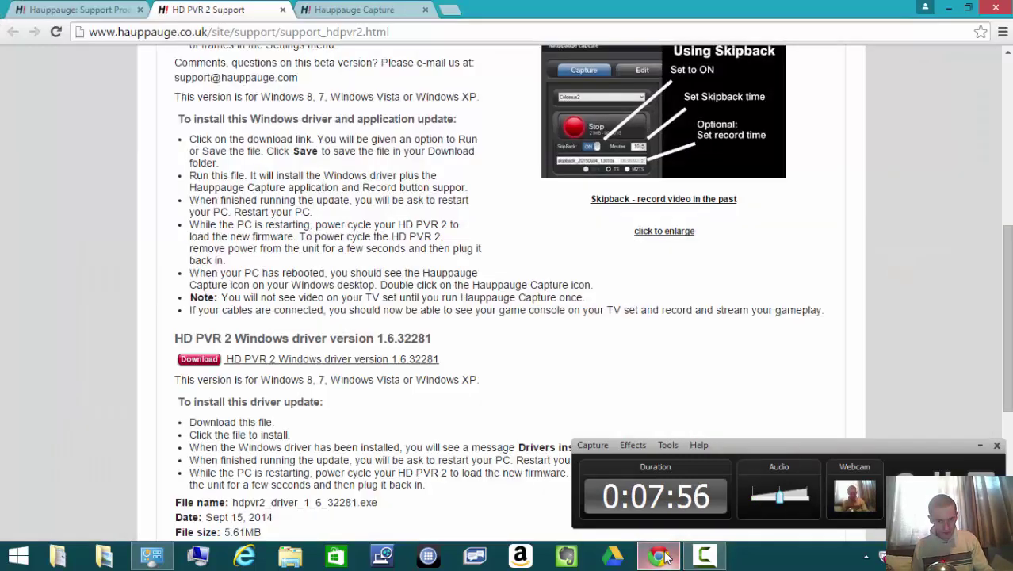
drag(175, 337, 441, 339)
scroll(107, 278, up, 4)
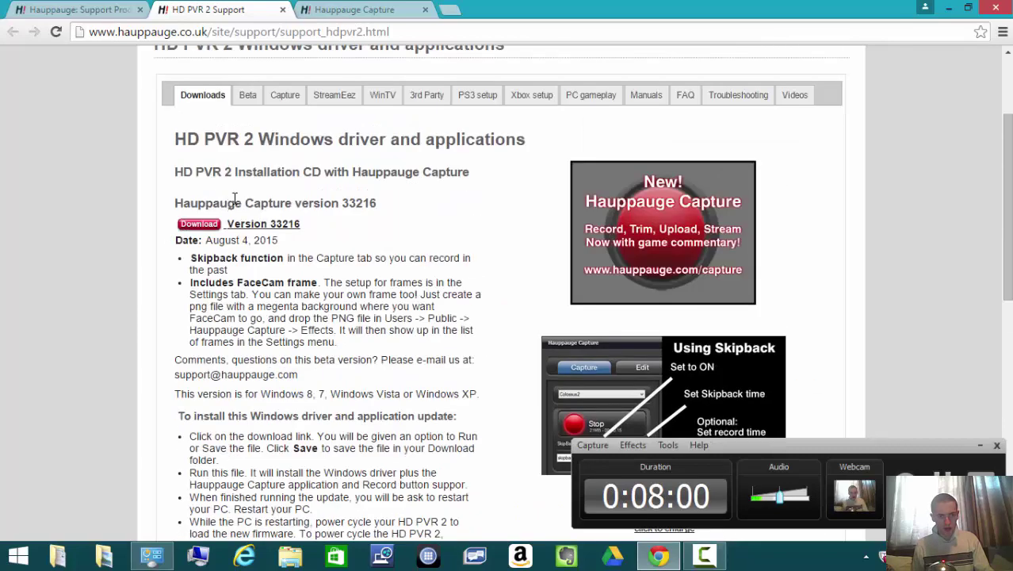
drag(365, 204, 177, 204)
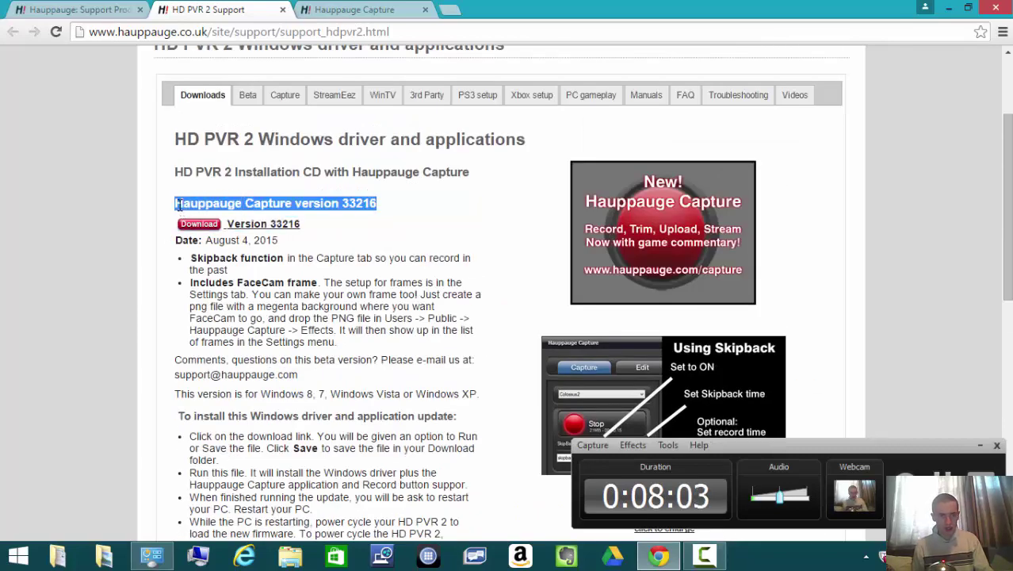
click(248, 95)
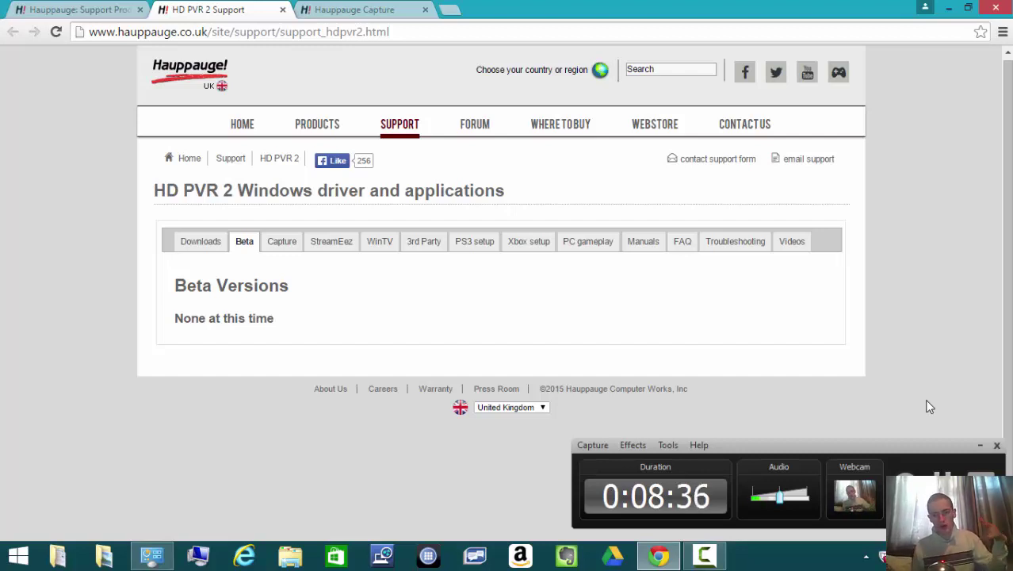
mouse_move(958, 416)
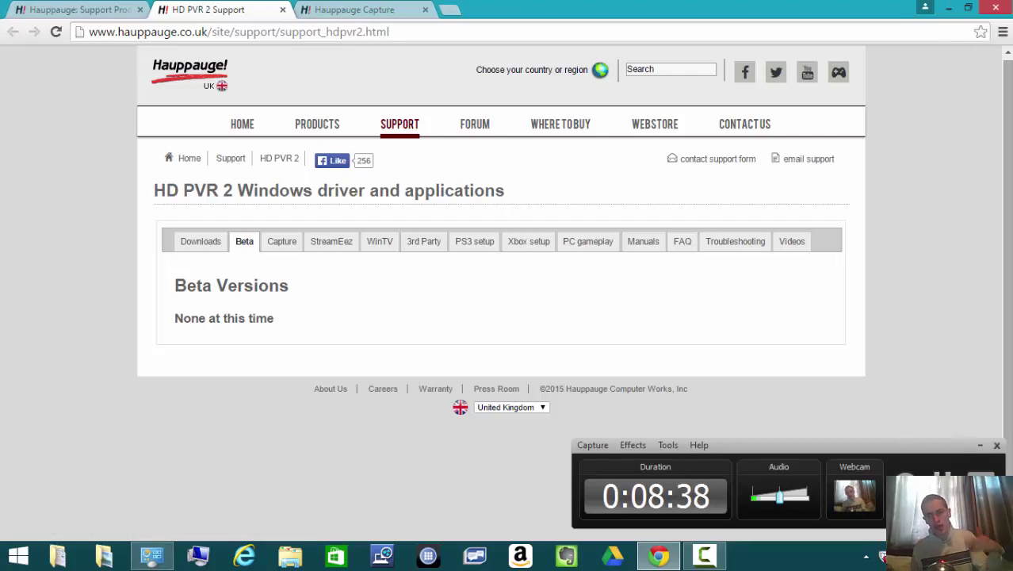